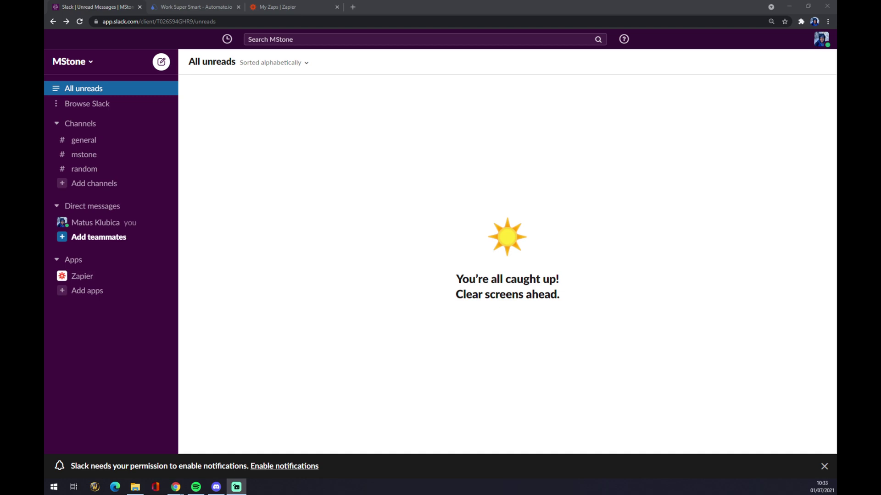
Step: Browse Slack's apps and search for 'servicenow'
left_click(88, 107)
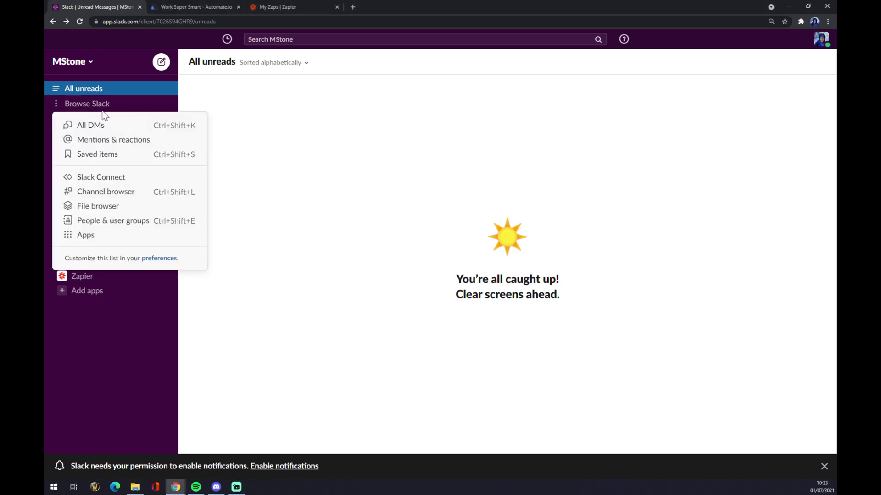
left_click(90, 240)
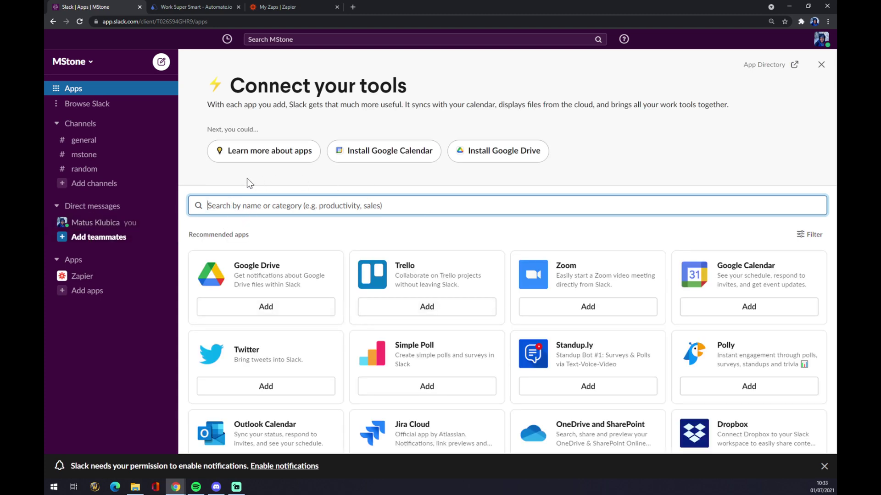
type("service")
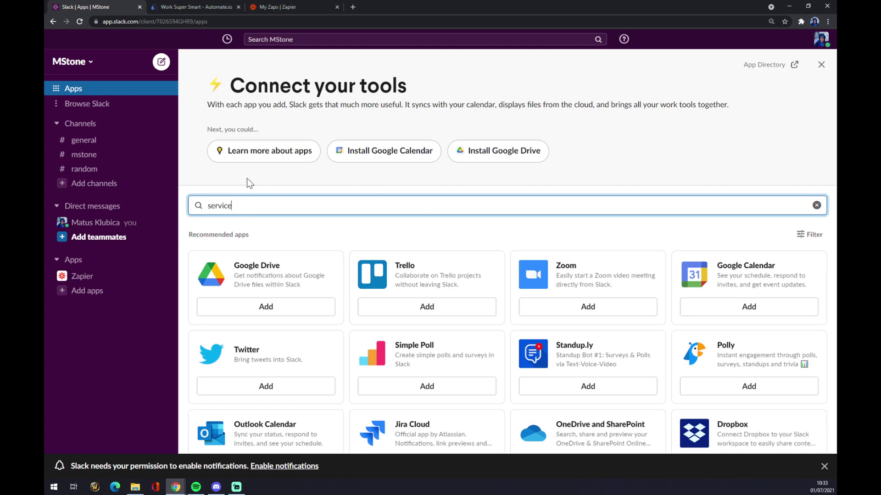
type("now")
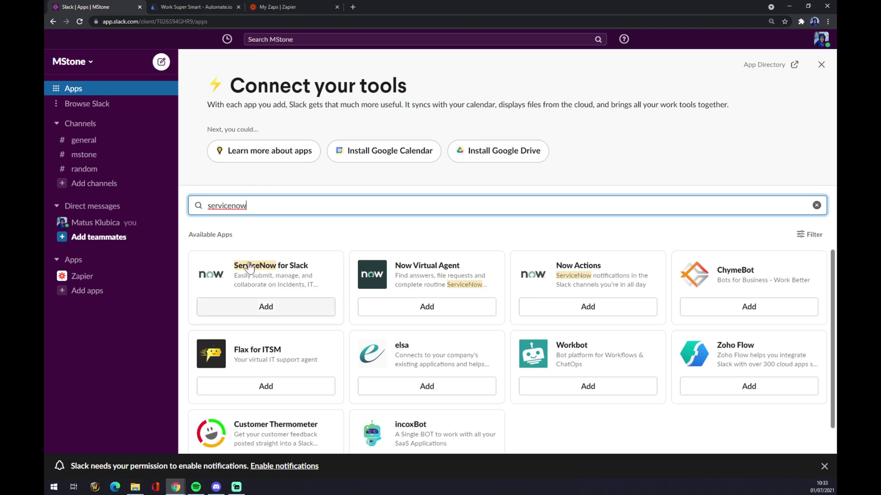
Step: View the ServiceNow for Slack install page, then close it and go to the Automate.io tab
left_click(280, 307)
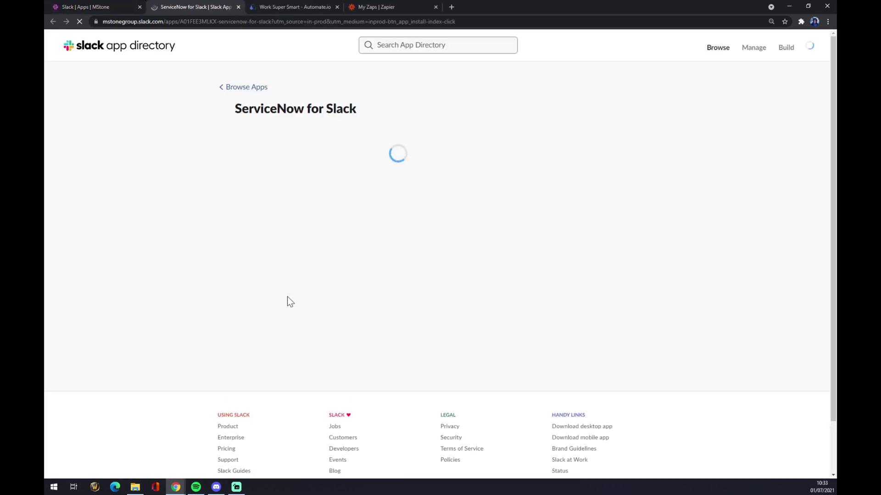
left_click(268, 220)
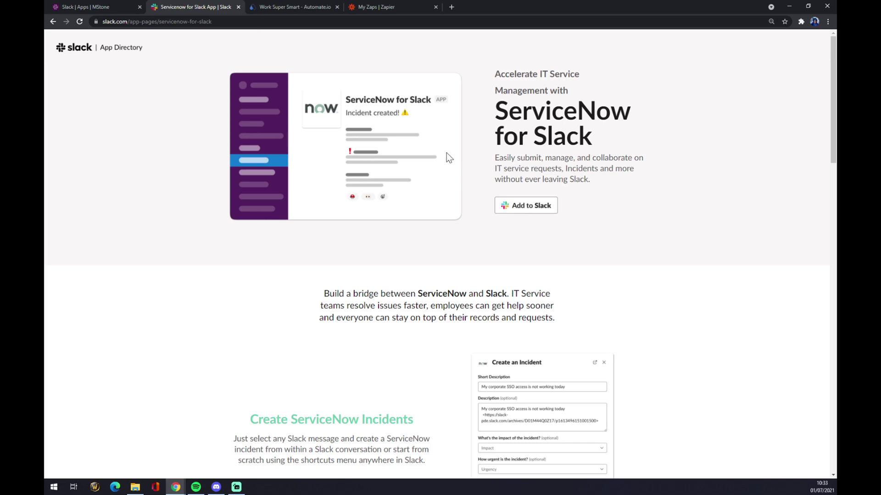
left_click(238, 7)
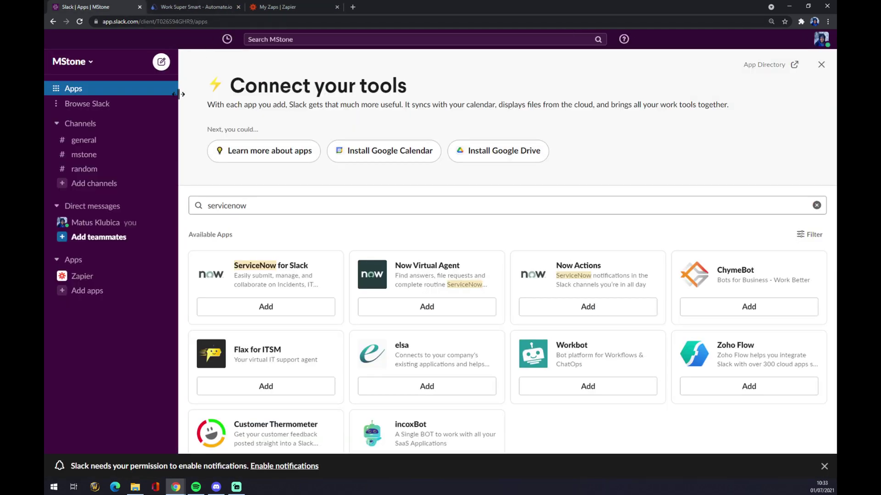
left_click(212, 5)
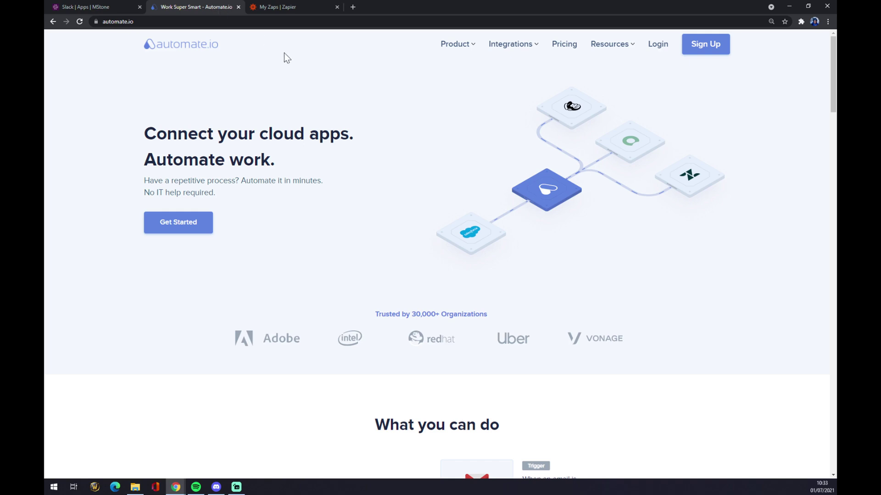
Step: Open Automate.io's Slack integrations from all categories and filter its apps by 'serviceno'
mouse_move(516, 51)
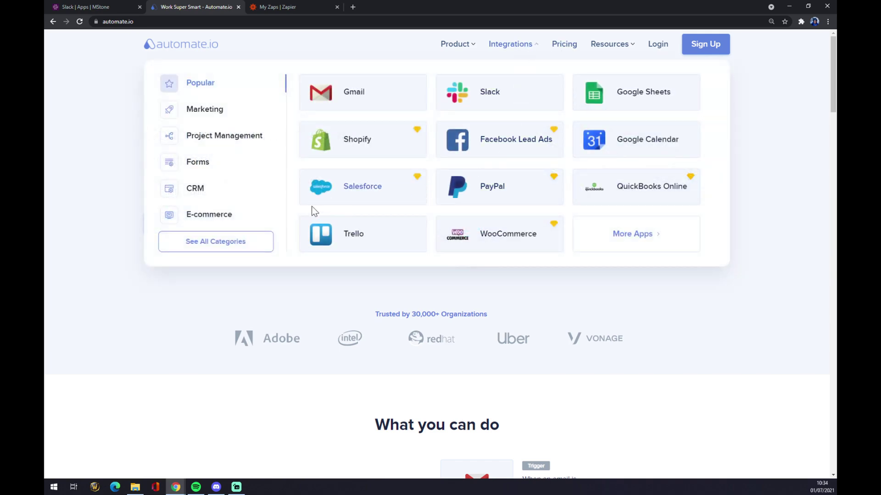
left_click(220, 248)
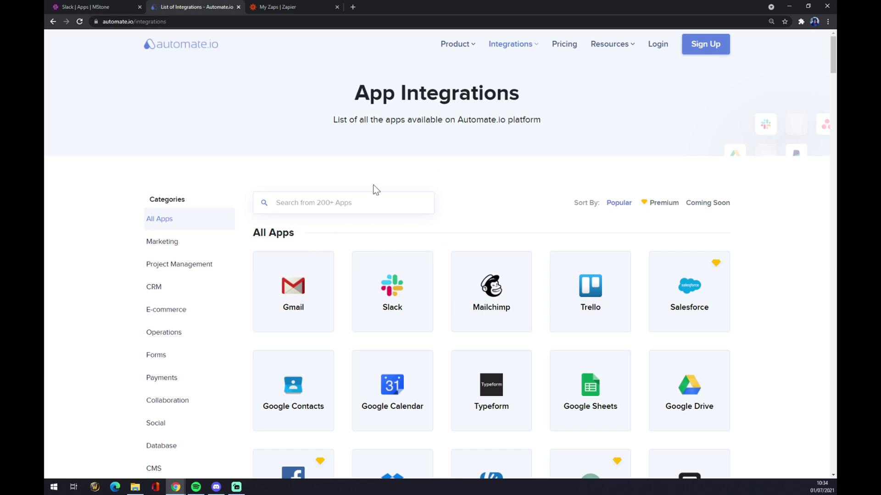
type("slack")
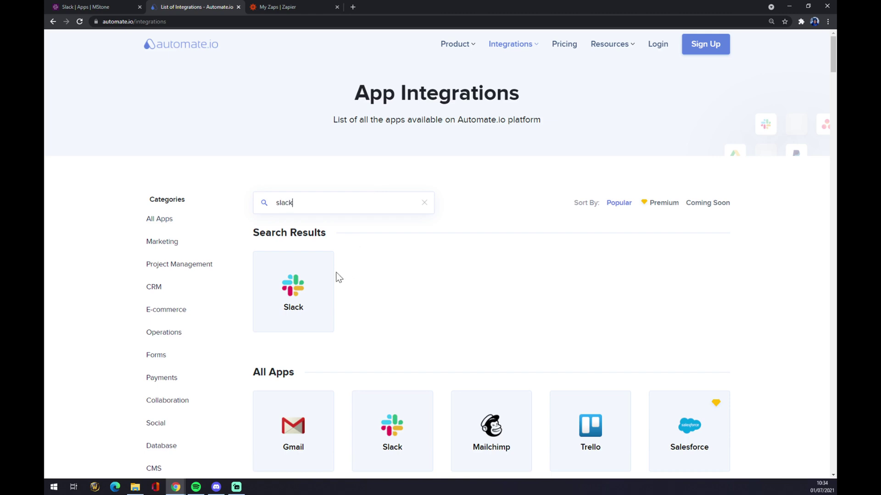
left_click(315, 278)
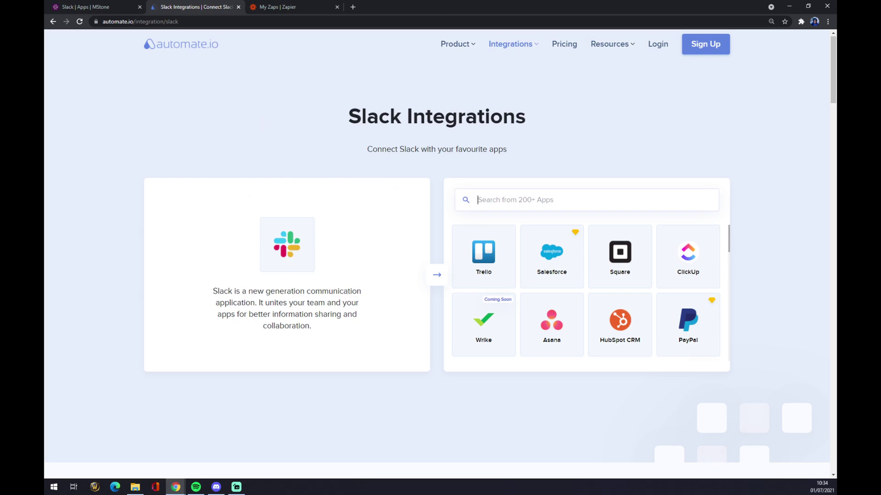
type("servi")
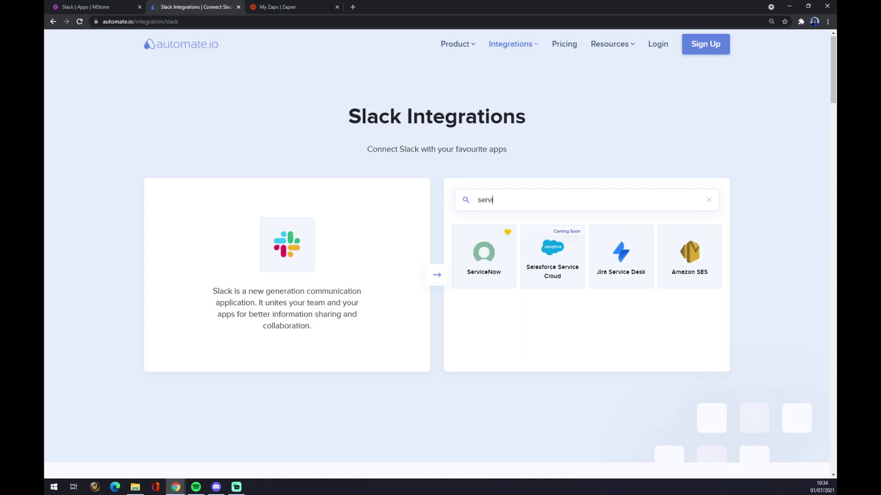
type("ceno")
Step: Open the ServiceNow–Slack integration page and look over its Popular Integrations section
left_click(455, 252)
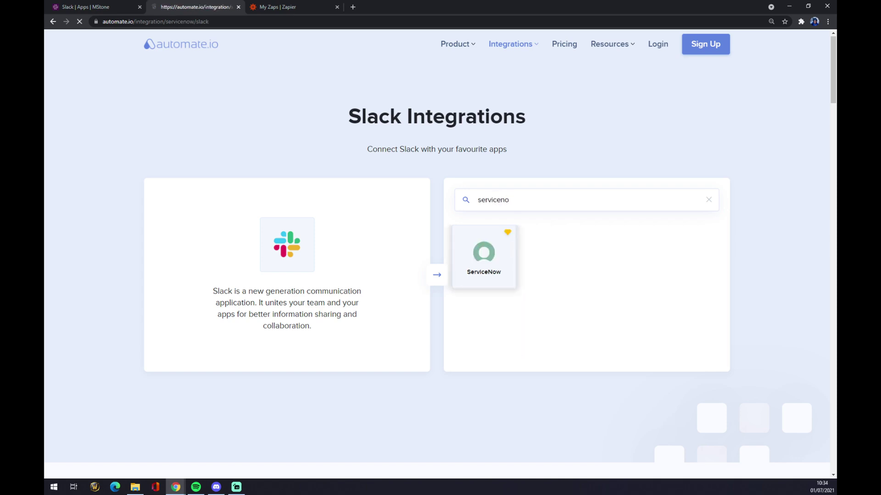
scroll(453, 249, "down", 6)
scroll(453, 249, "up", 3)
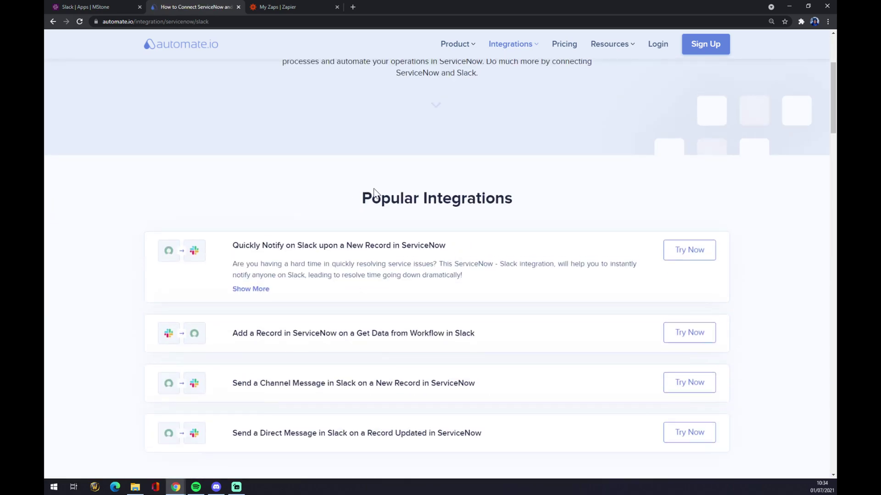
left_click_drag(373, 193, 539, 195)
scroll(360, 177, "down", 2)
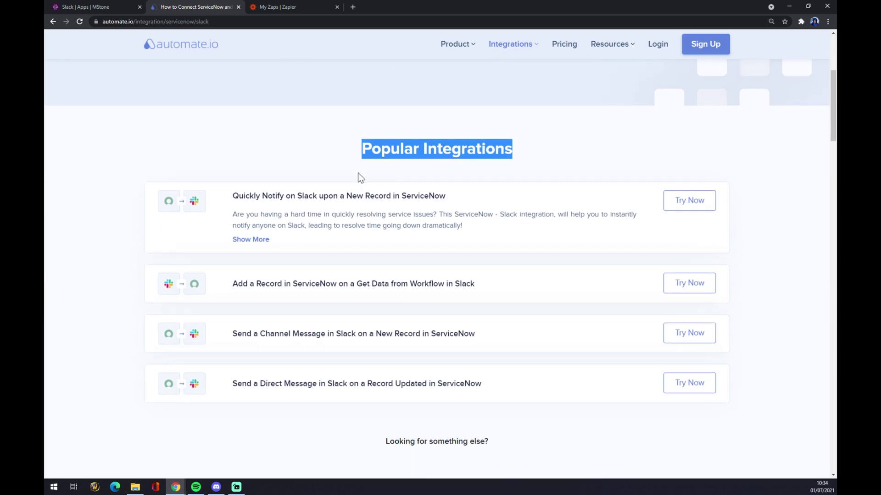
scroll(322, 234, "down", 10)
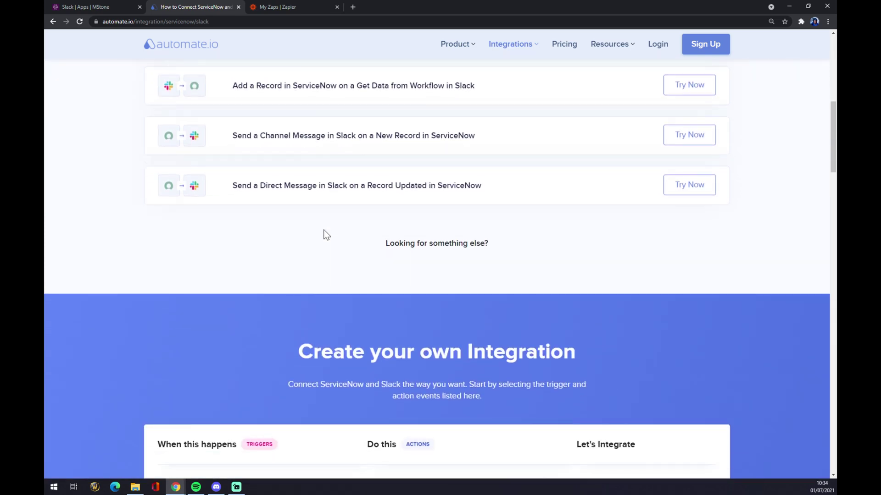
scroll(398, 174, "up", 2)
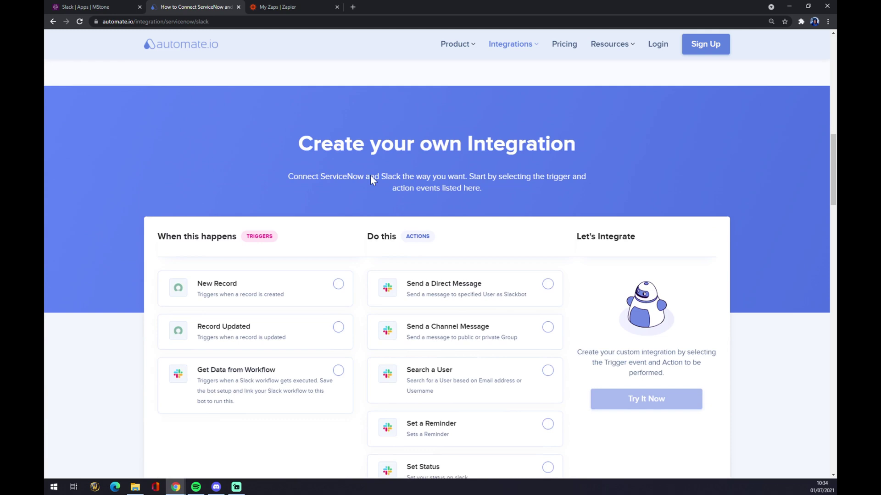
left_click_drag(270, 155, 571, 164)
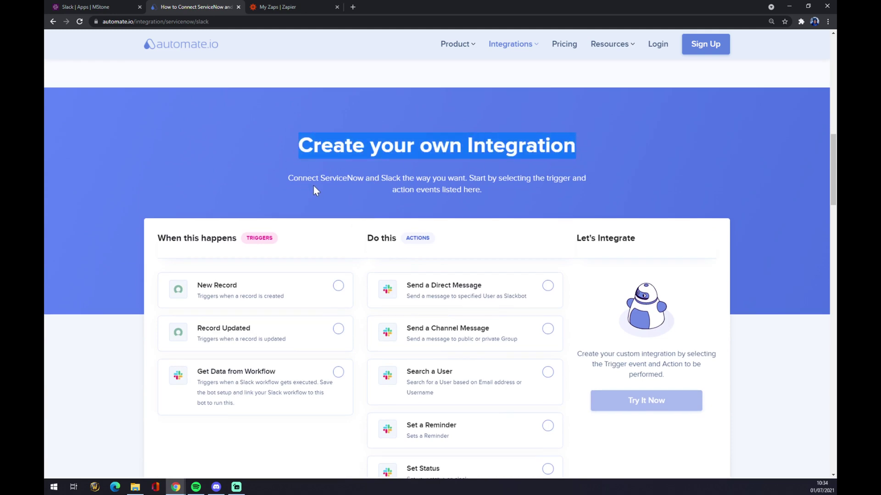
left_click(278, 239)
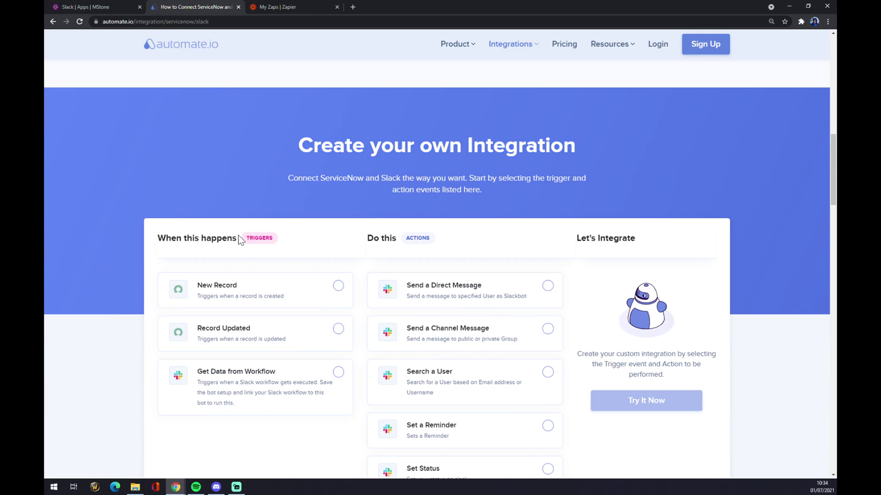
Step: Choose Get Data from Workflow as the Slack trigger and Add a Record as the ServiceNow action
left_click(340, 377)
left_click_drag(409, 238, 423, 238)
double_click(430, 240)
scroll(432, 269, "down", 5)
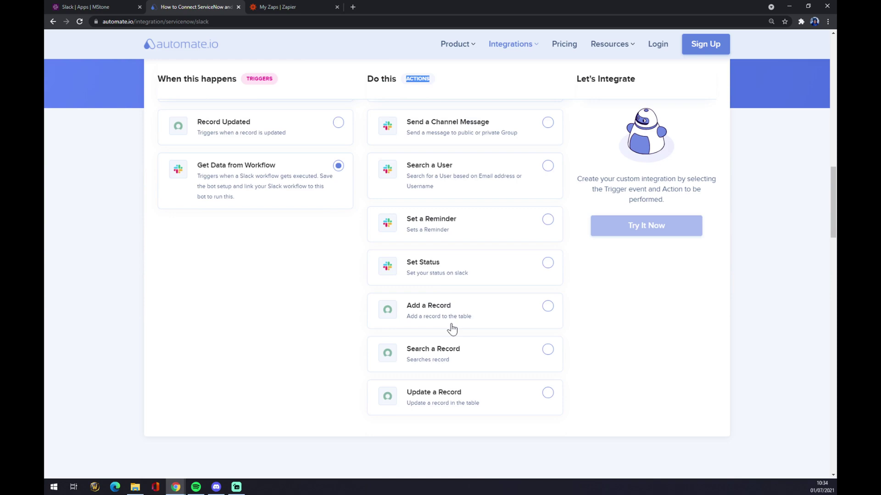
left_click(518, 312)
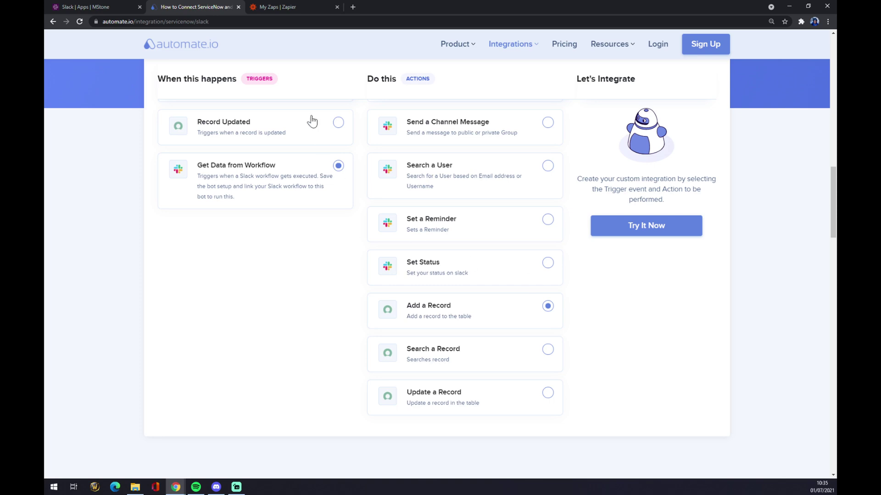
Step: Create a new Zap in Zapier and search the trigger apps for 'Slack'
left_click(275, 9)
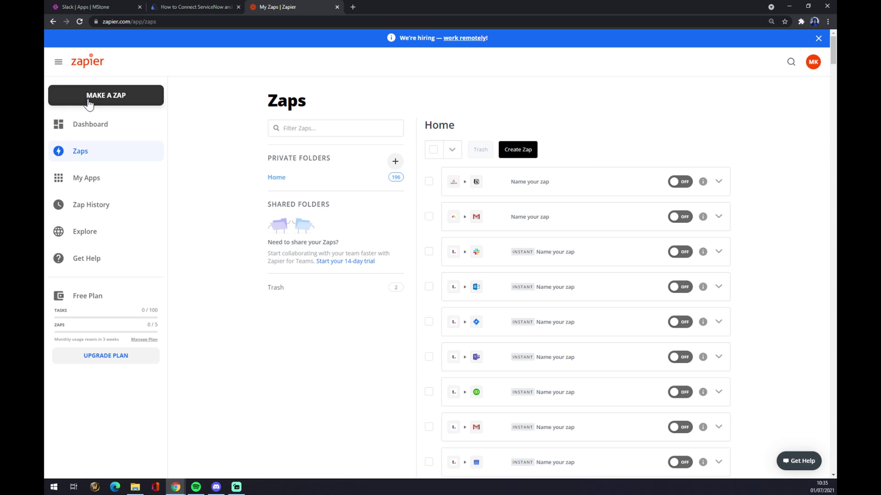
left_click(113, 98)
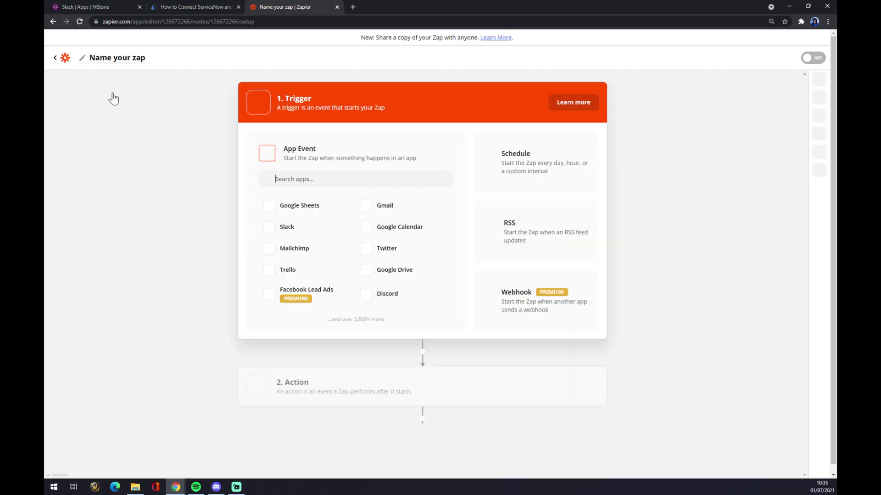
left_click(132, 60)
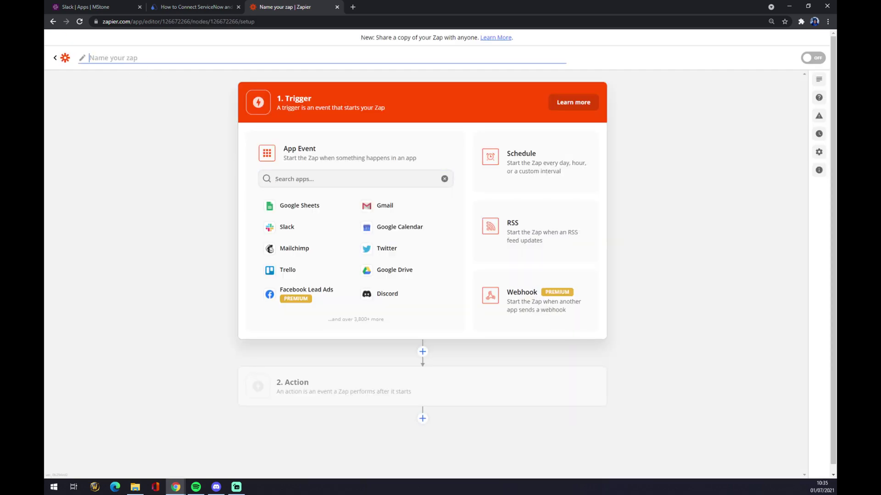
left_click(275, 180)
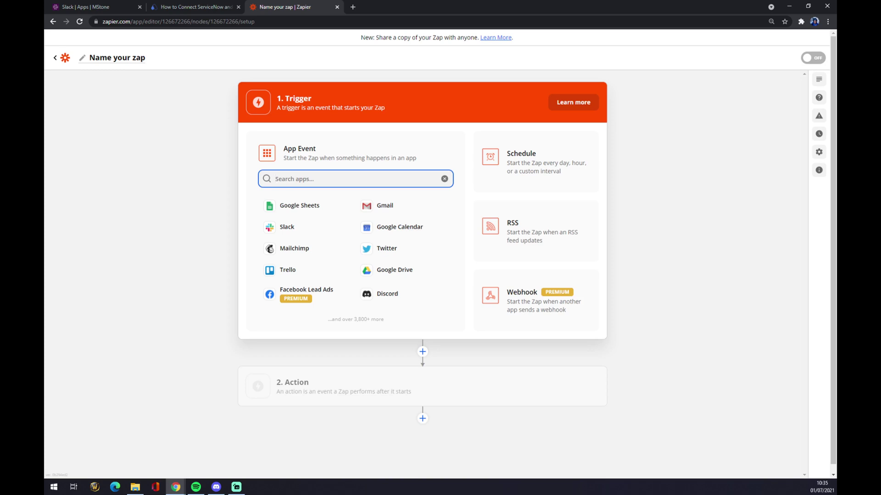
type("Slack")
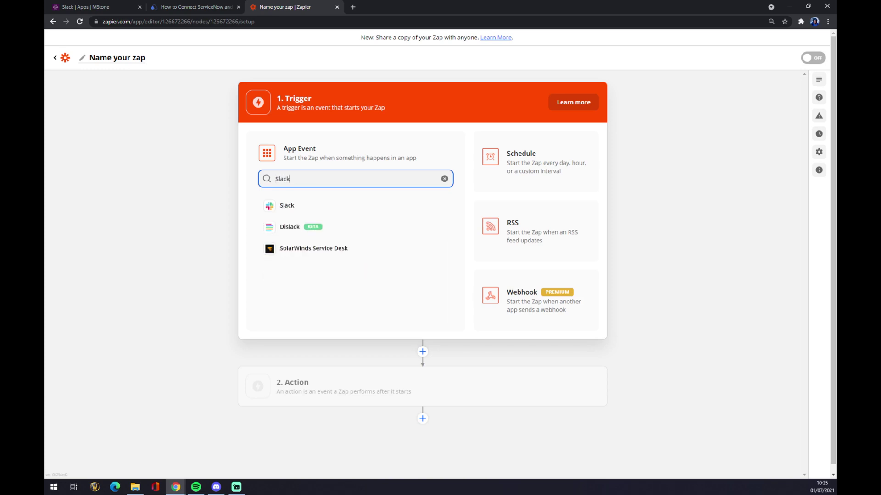
Step: Choose Slack with the New Public Message Posted Anywhere trigger event
left_click(309, 215)
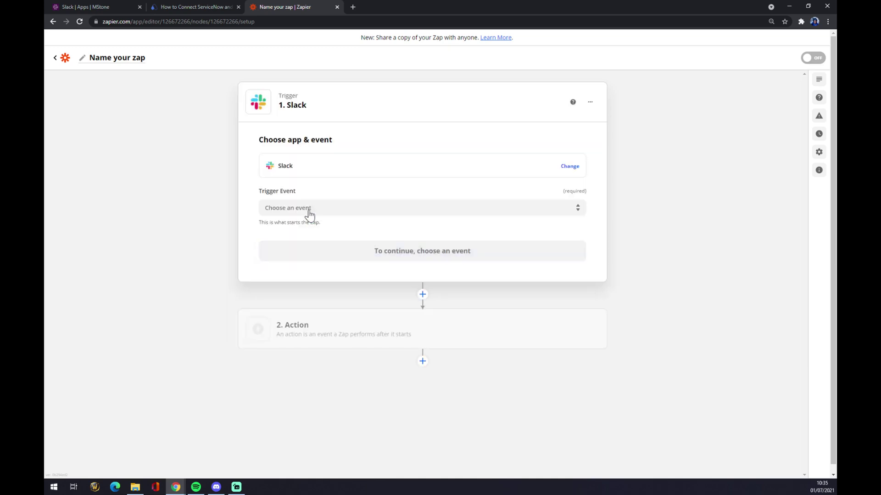
left_click(309, 211)
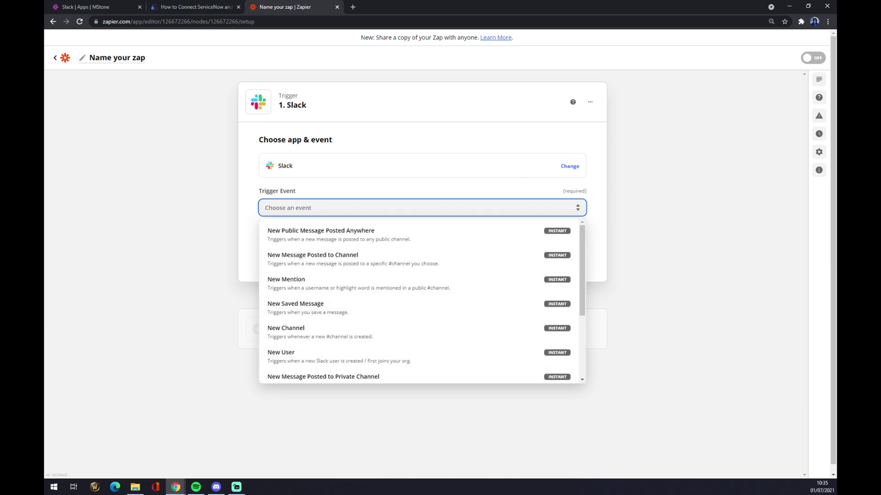
scroll(318, 270, "down", 3)
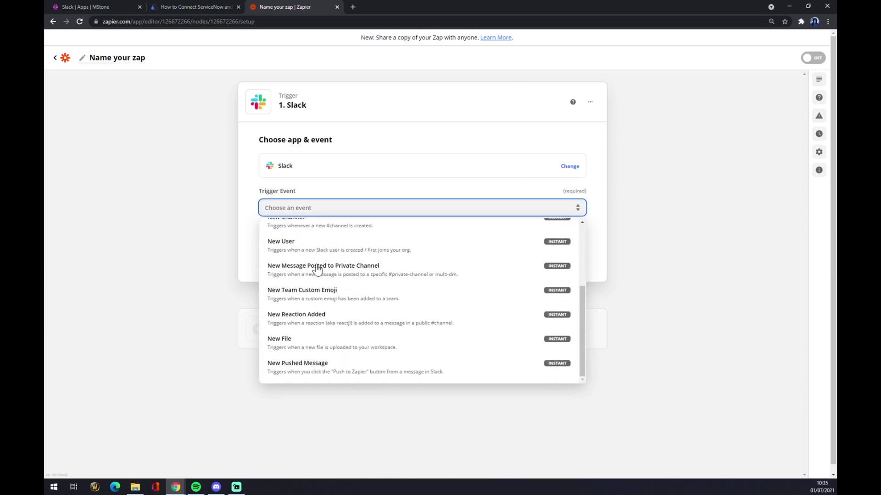
scroll(317, 271, "up", 5)
left_click(306, 231)
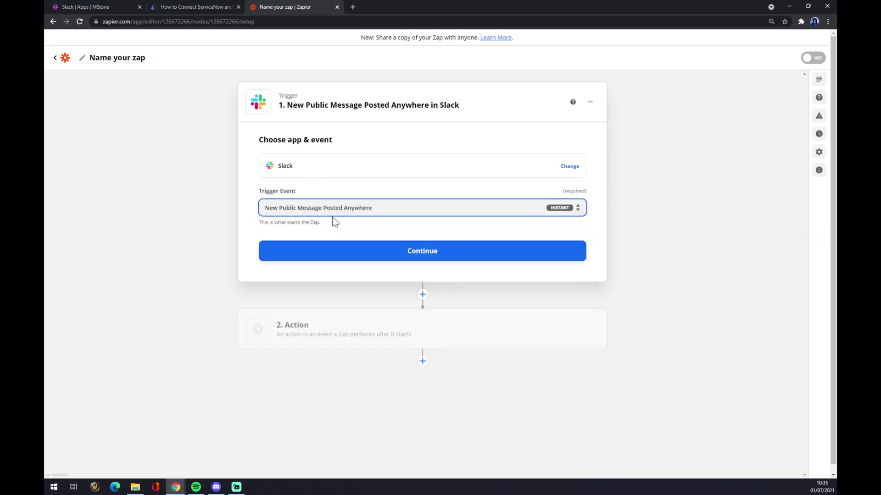
left_click(318, 255)
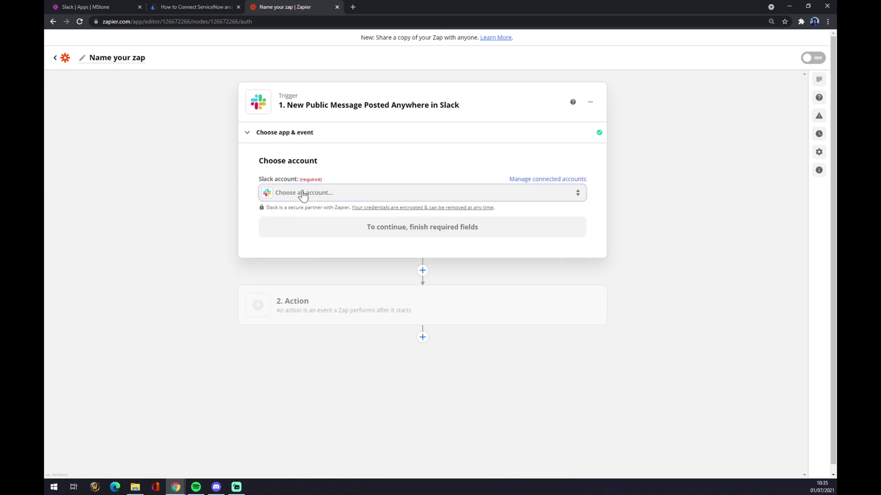
Step: Link the connected Slack account to the trigger and complete its setup
left_click(302, 195)
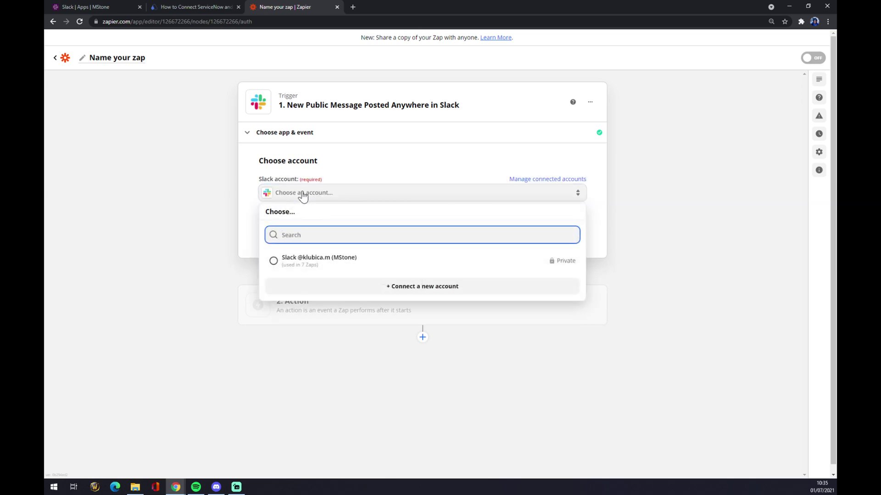
left_click(301, 261)
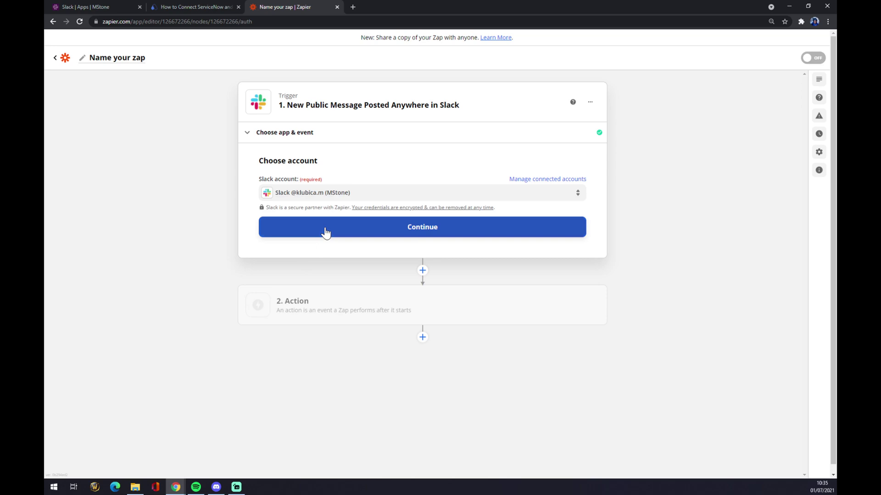
left_click(324, 232)
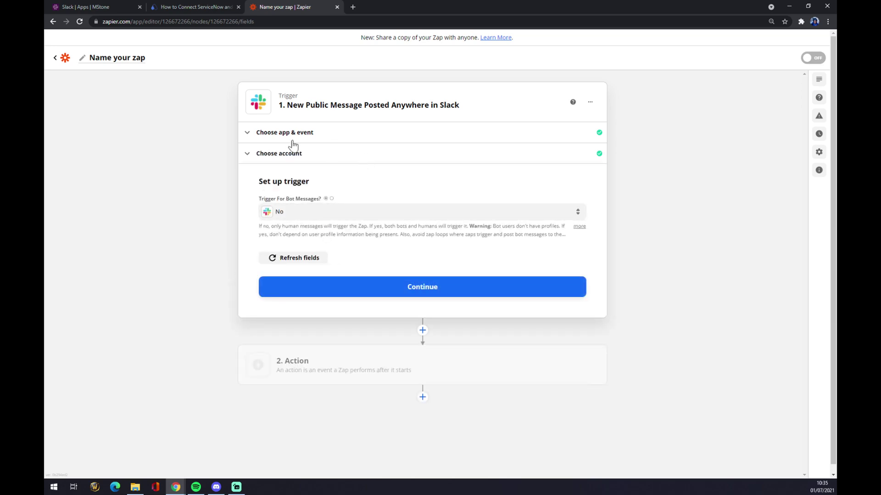
left_click(379, 292)
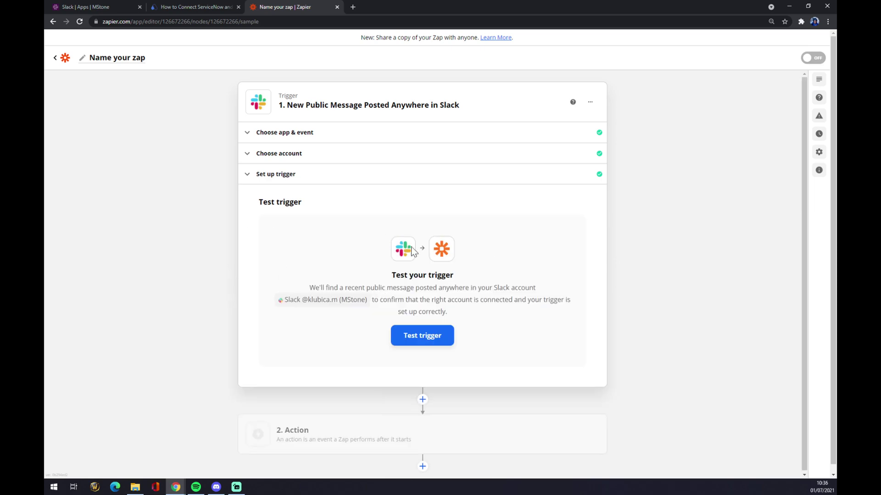
Step: Set the action step to ServiceNow with Create Record as the action event
left_click(308, 444)
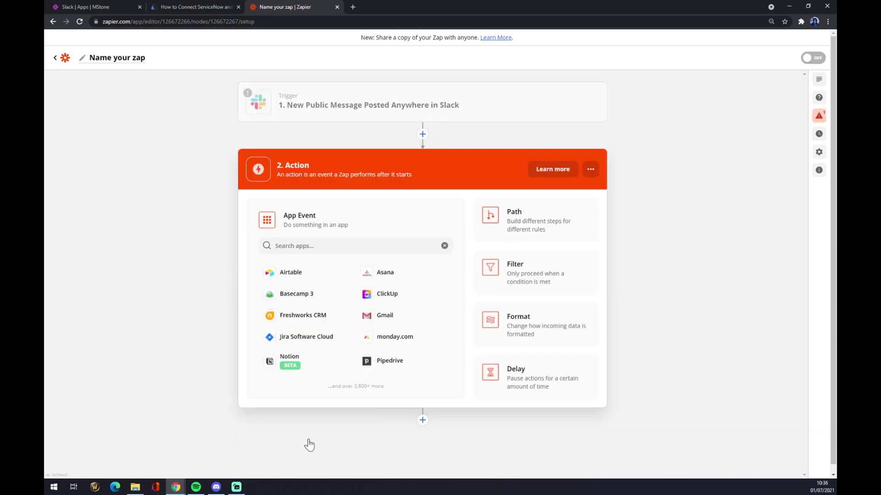
left_click(276, 245)
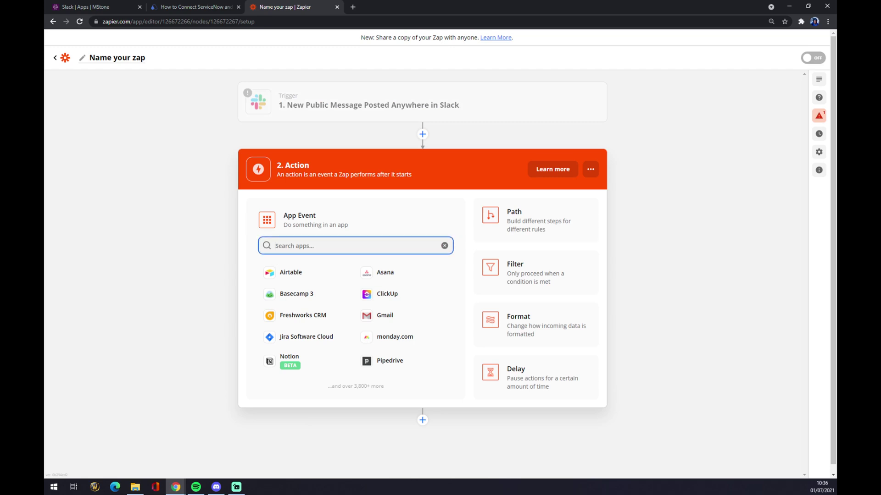
type("serviceno")
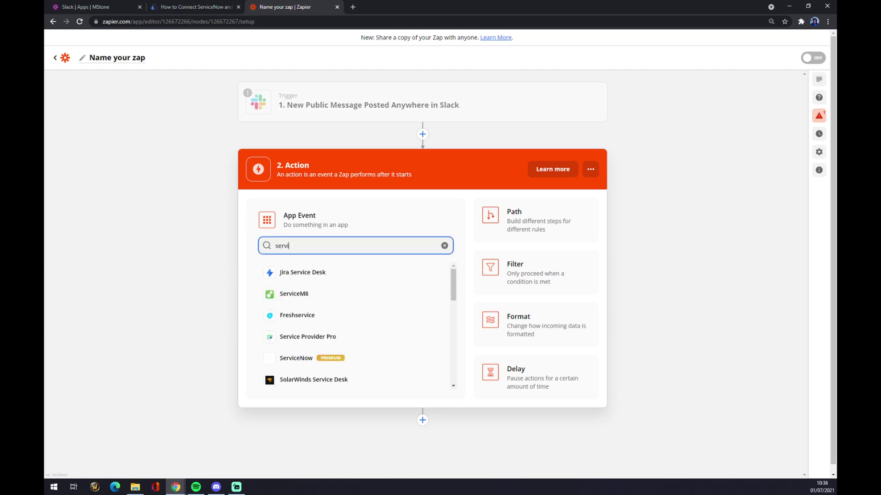
left_click(287, 272)
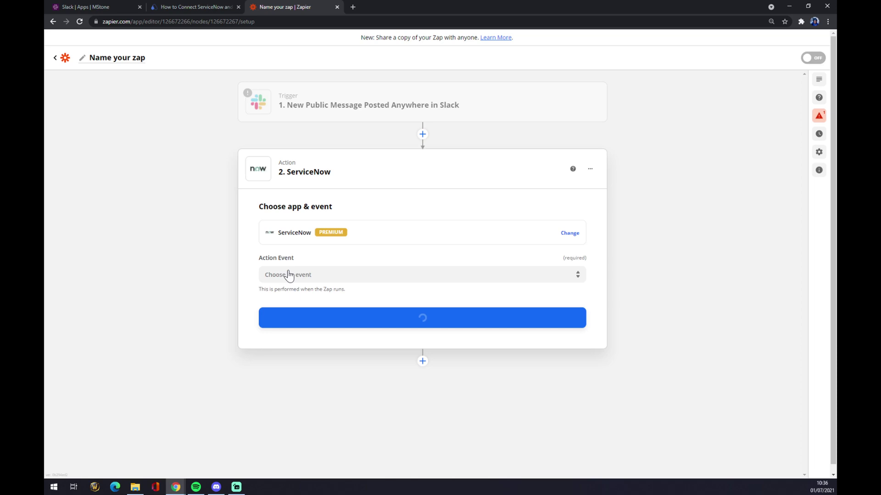
left_click(287, 275)
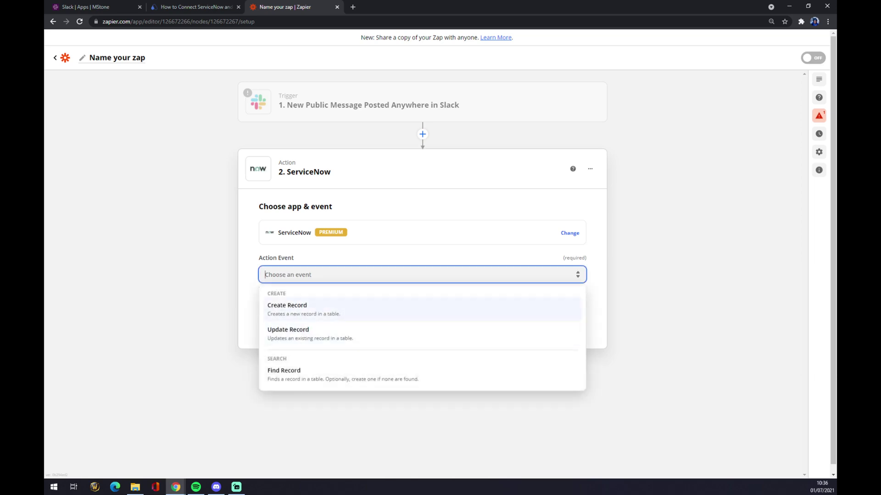
left_click(315, 317)
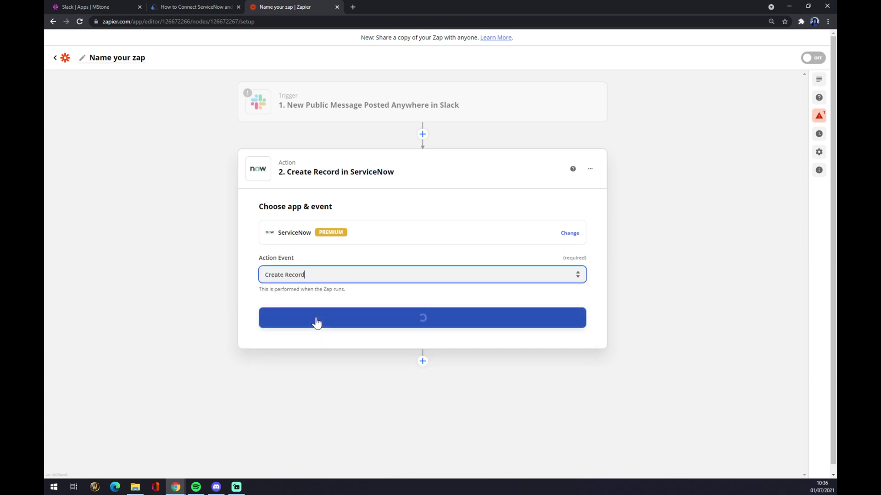
left_click(316, 322)
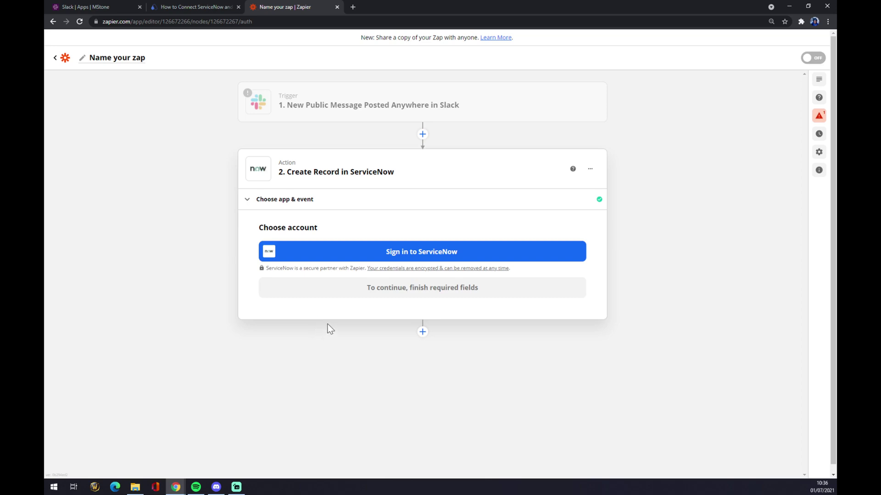